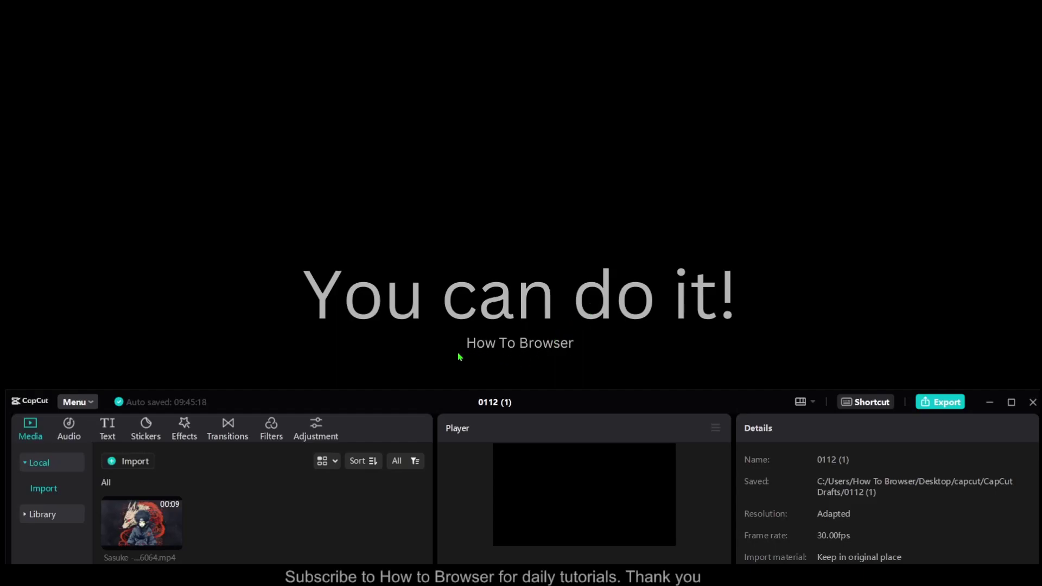
Move the CapCut window higher on screen toward its timeline panel.
{"action": "mouse_move", "coordinate": [441, 404]}
{"action": "left_mouse_down"}
{"action": "mouse_move", "coordinate": [438, 379]}
{"action": "mouse_move", "coordinate": [437, 407]}
{"action": "left_mouse_up"}
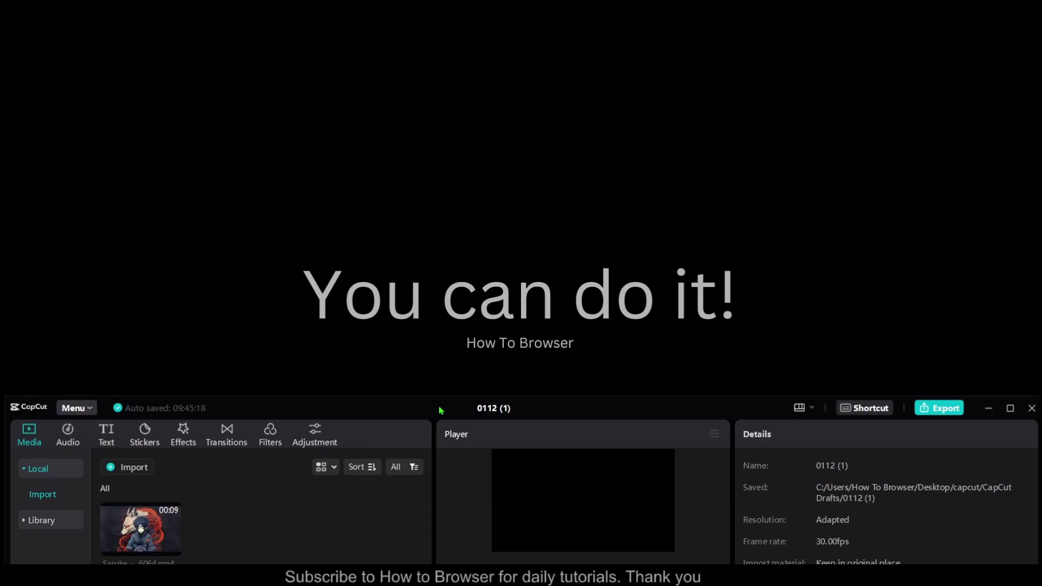
{"action": "left_click_drag", "start_coordinate": [441, 410], "coordinate": [440, 395]}
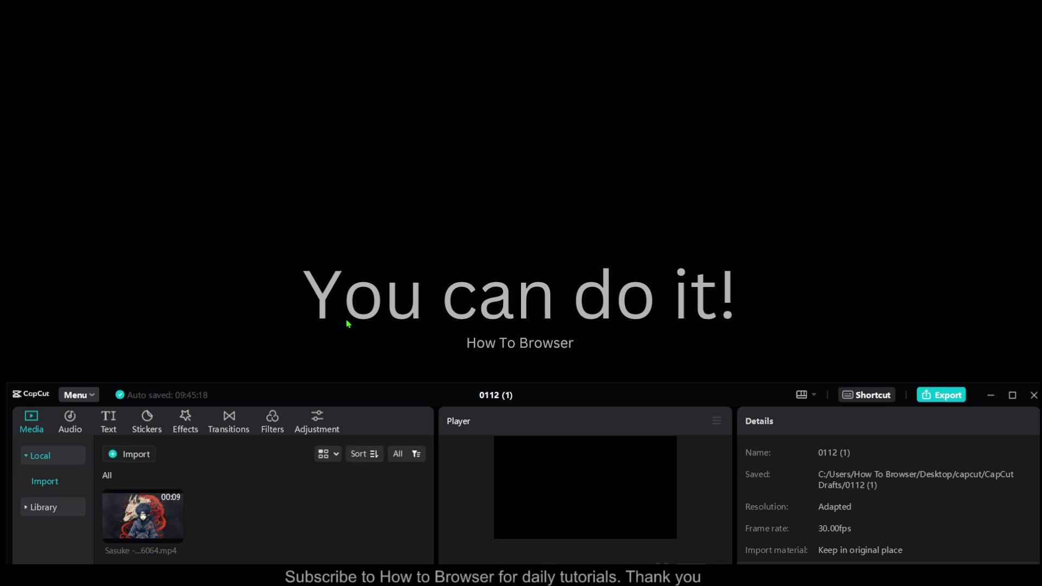
Enlarge the editor window, put the Sasuke clip on the timeline, and set the playhead near 00:05.
{"action": "left_click_drag", "start_coordinate": [663, 391], "coordinate": [650, 122]}
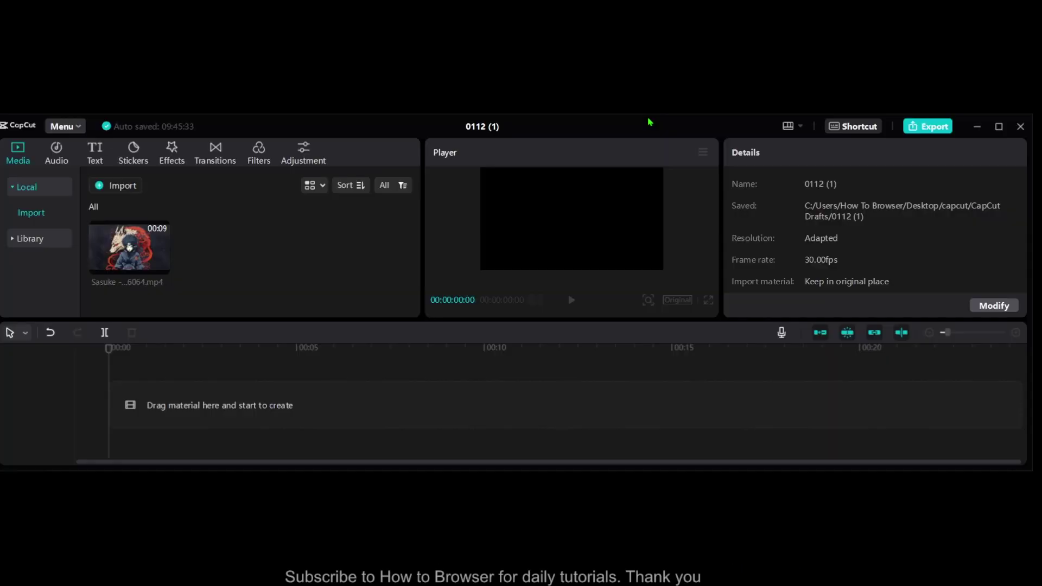
{"action": "left_click_drag", "start_coordinate": [34, 112], "coordinate": [55, 17]}
{"action": "left_click_drag", "start_coordinate": [348, 470], "coordinate": [349, 537]}
{"action": "left_click_drag", "start_coordinate": [180, 242], "coordinate": [166, 437]}
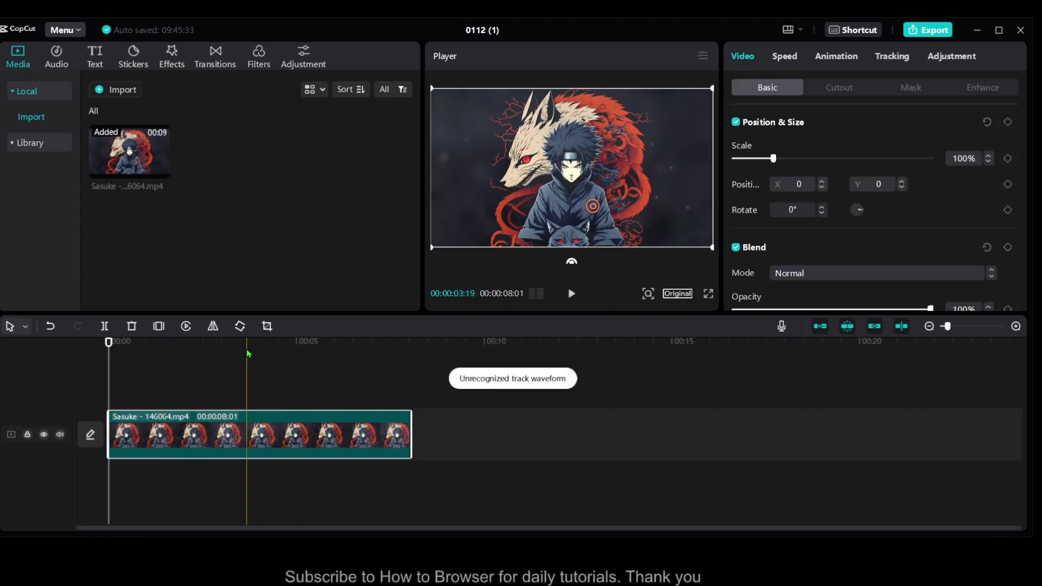
{"action": "left_click", "coordinate": [292, 354]}
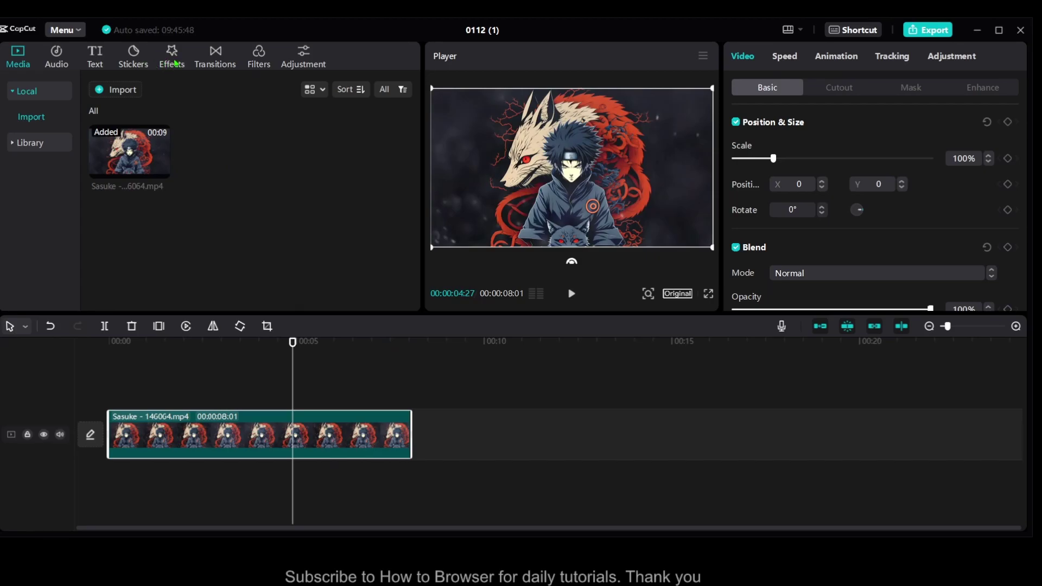
Browse the Video effects Trending and Party categories and scroll the Party grid to Neon Outline.
{"action": "left_click", "coordinate": [174, 63]}
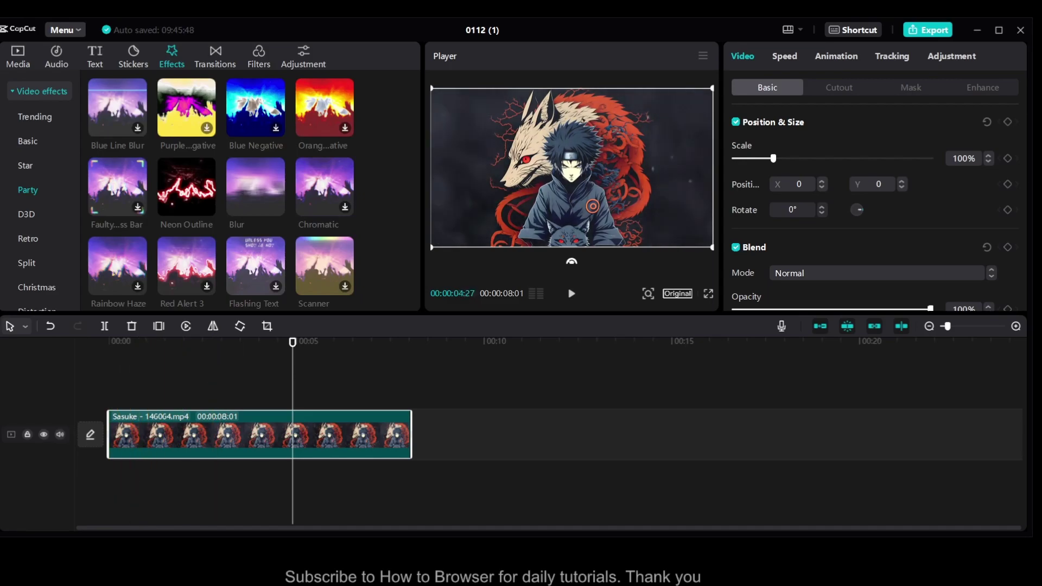
{"action": "left_click", "coordinate": [124, 296]}
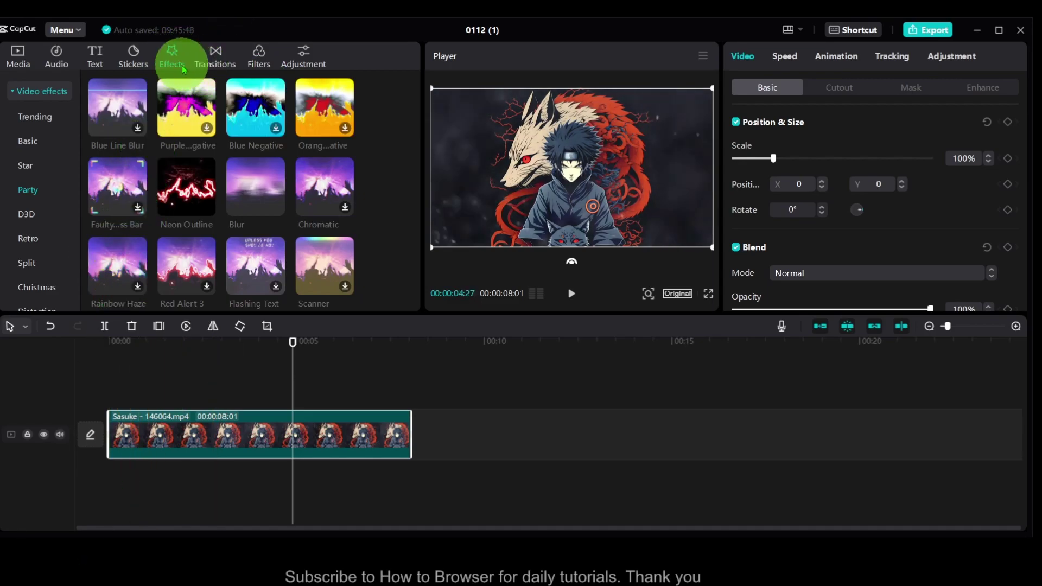
{"action": "left_click", "coordinate": [33, 116]}
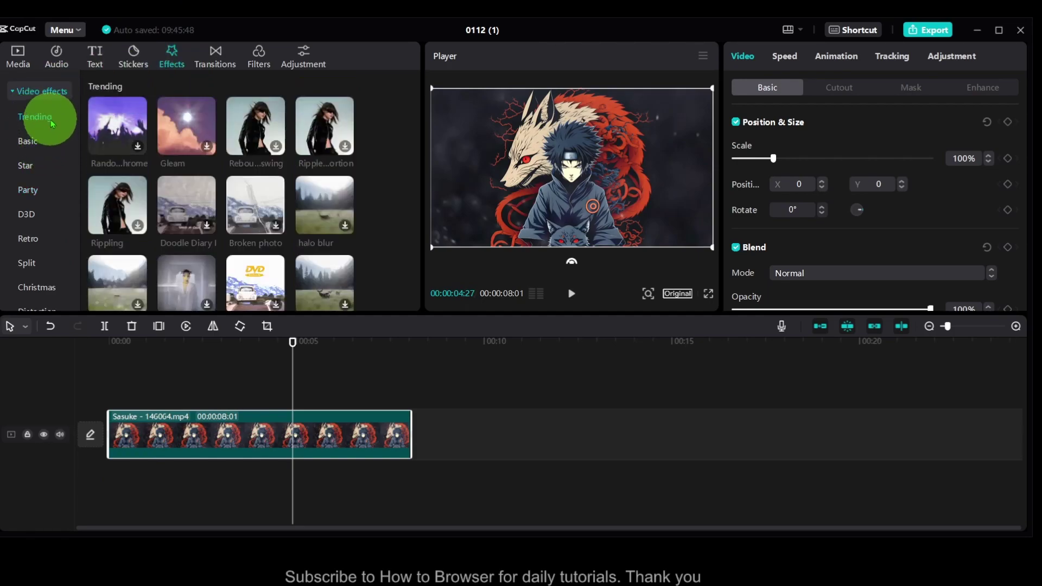
{"action": "left_click", "coordinate": [16, 93]}
{"action": "left_click", "coordinate": [17, 92]}
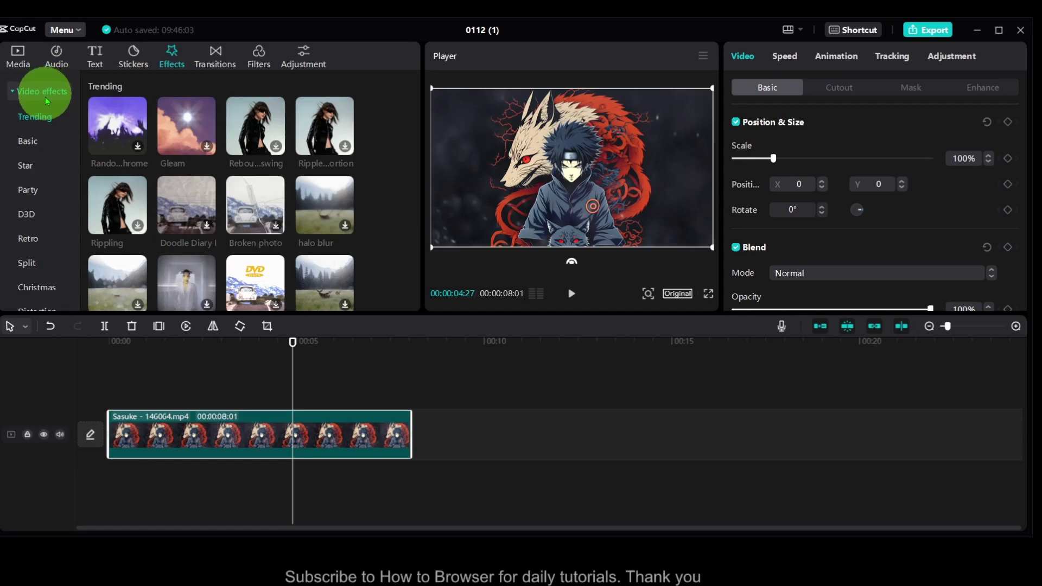
{"action": "left_click", "coordinate": [28, 190]}
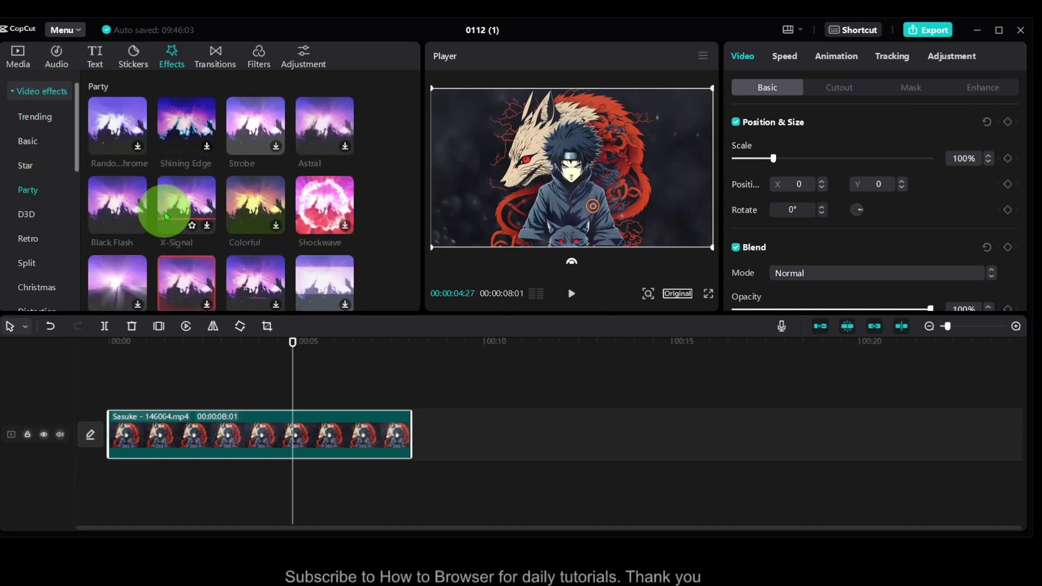
{"action": "scroll", "coordinate": [167, 217], "scroll_direction": "up", "scroll_amount": 3}
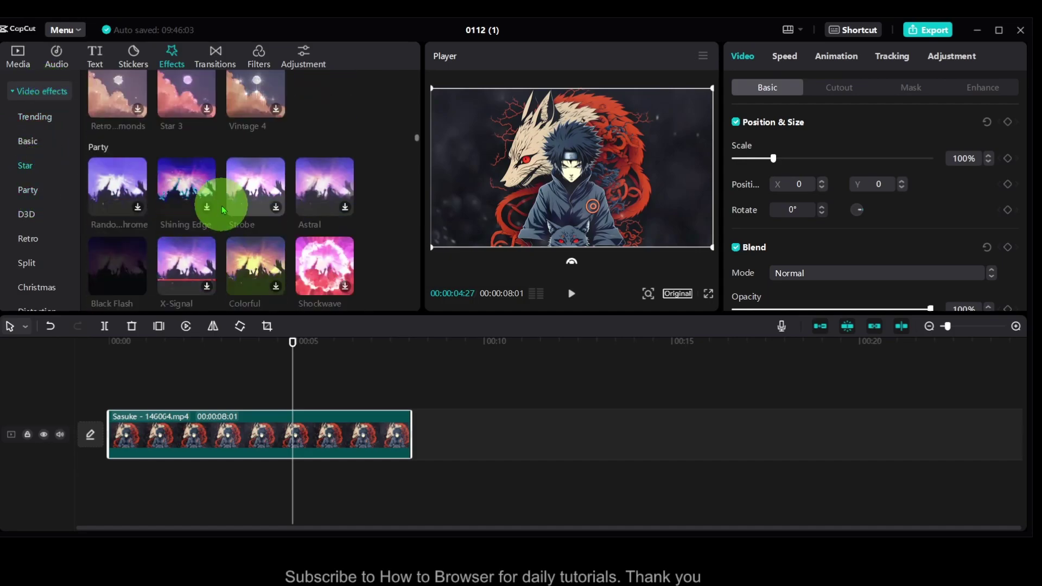
{"action": "left_click", "coordinate": [27, 191]}
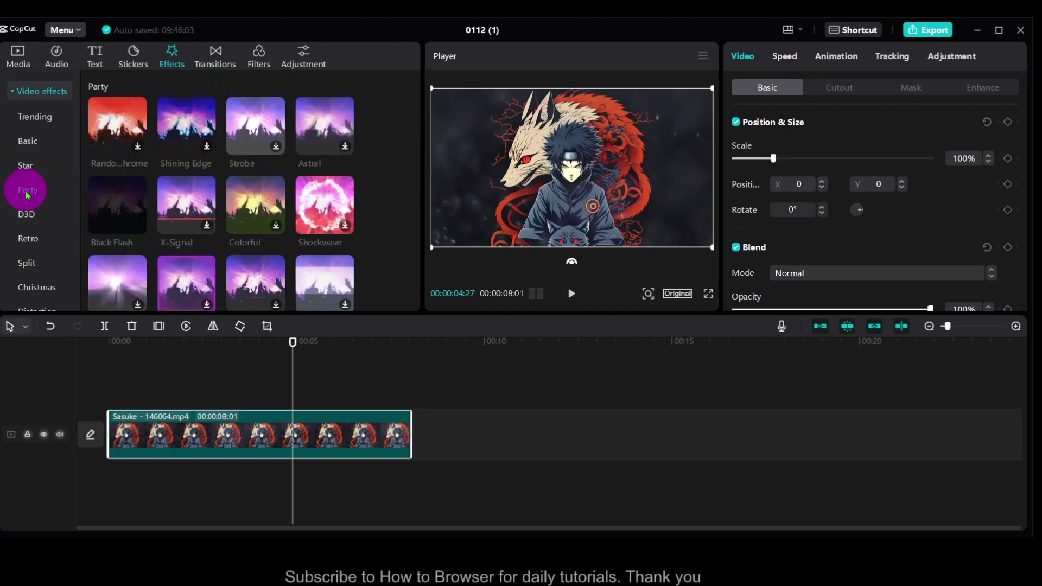
{"action": "left_click", "coordinate": [246, 227]}
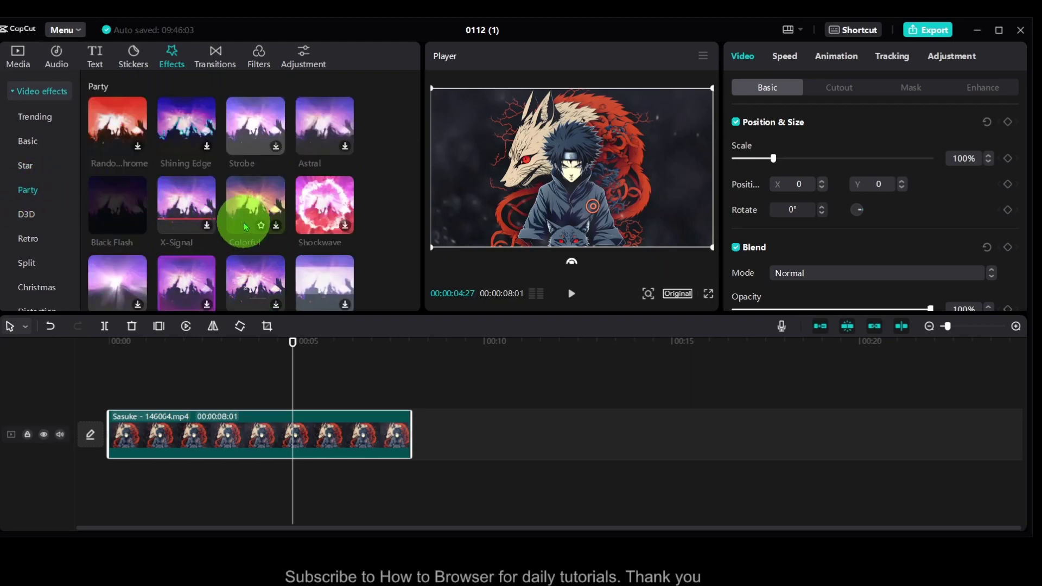
{"action": "scroll", "coordinate": [245, 227], "scroll_direction": "down", "scroll_amount": 5}
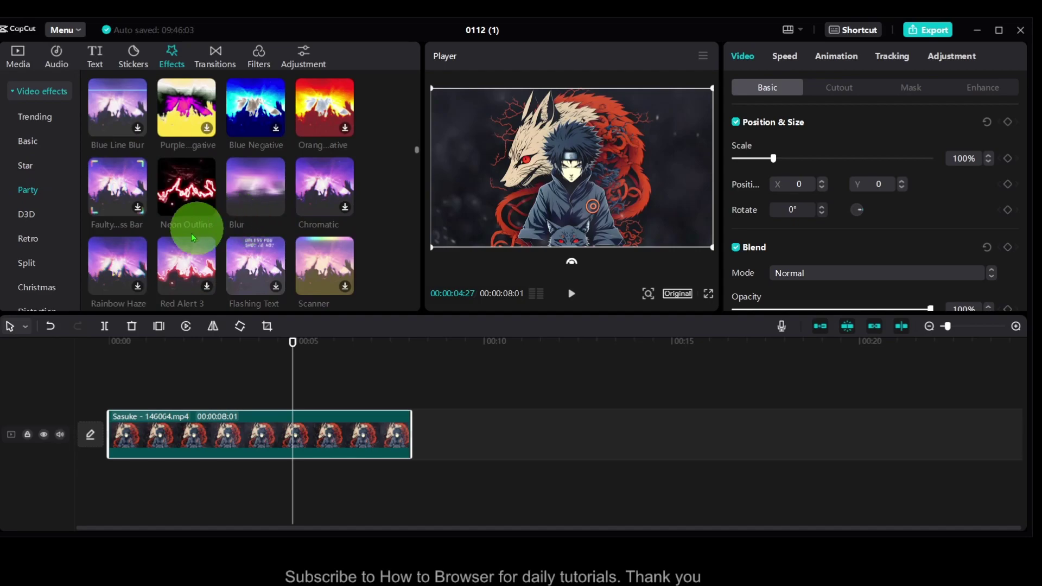
{"action": "scroll", "coordinate": [191, 225], "scroll_direction": "up", "scroll_amount": 1}
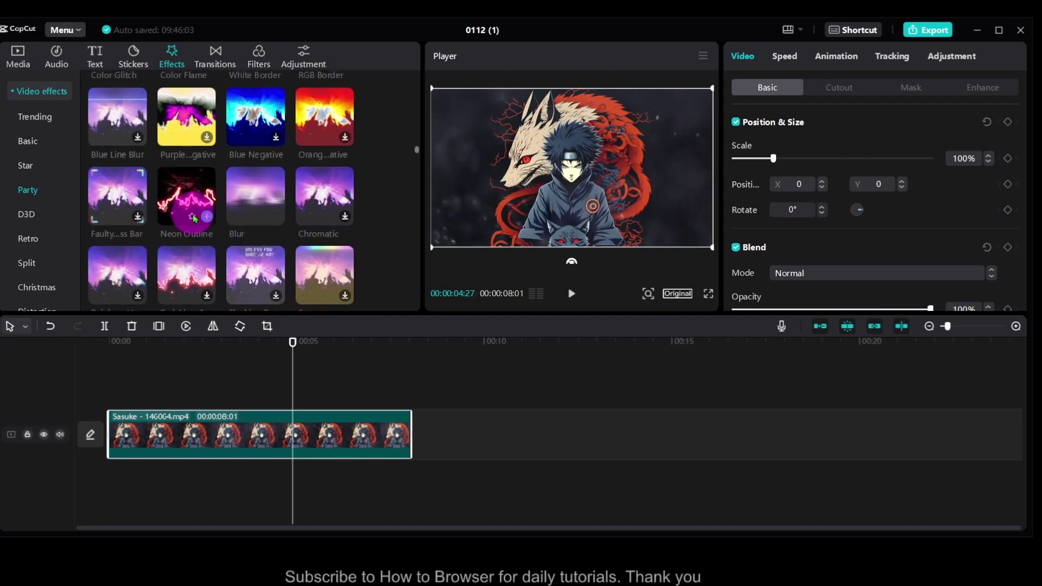
Add Neon Outline on a track above the Sasuke clip, stretched back to 00:00.
{"action": "mouse_move", "coordinate": [190, 204]}
{"action": "left_mouse_down"}
{"action": "mouse_move", "coordinate": [190, 314]}
{"action": "mouse_move", "coordinate": [168, 375]}
{"action": "mouse_move", "coordinate": [141, 403]}
{"action": "mouse_move", "coordinate": [176, 195]}
{"action": "mouse_move", "coordinate": [188, 201]}
{"action": "left_mouse_up"}
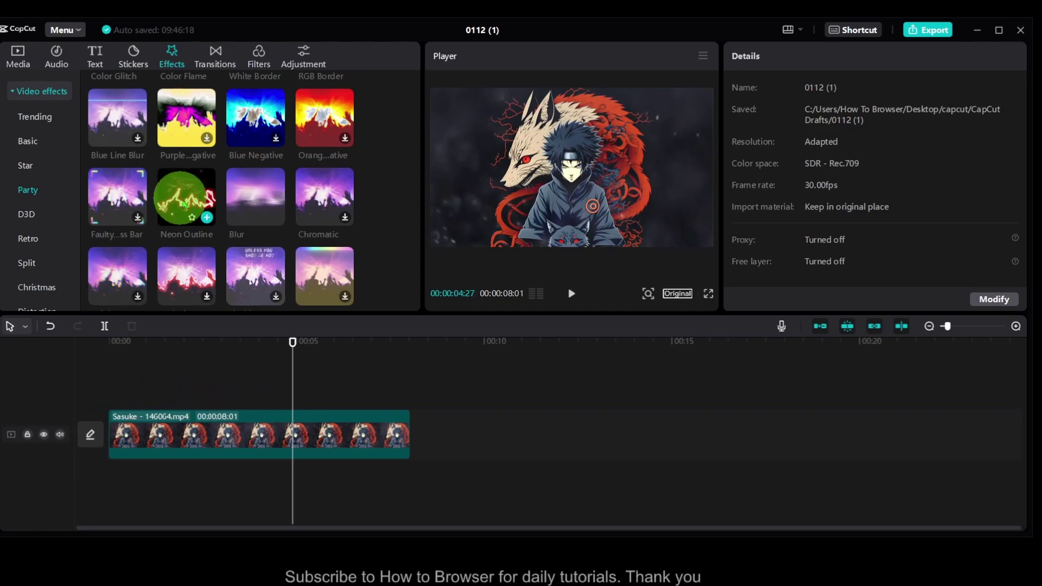
{"action": "left_click", "coordinate": [207, 217]}
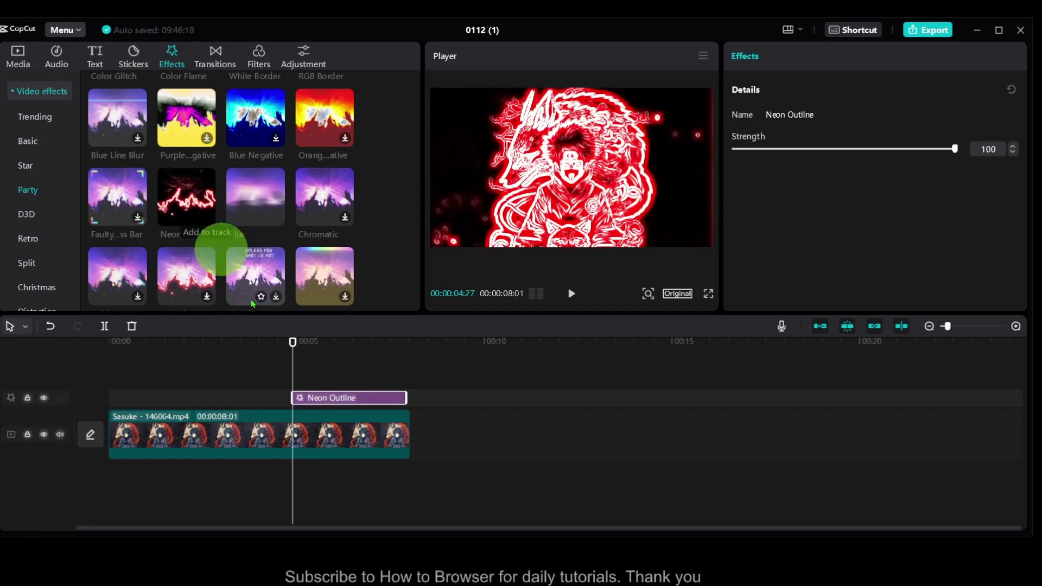
{"action": "left_click_drag", "start_coordinate": [292, 398], "coordinate": [233, 401]}
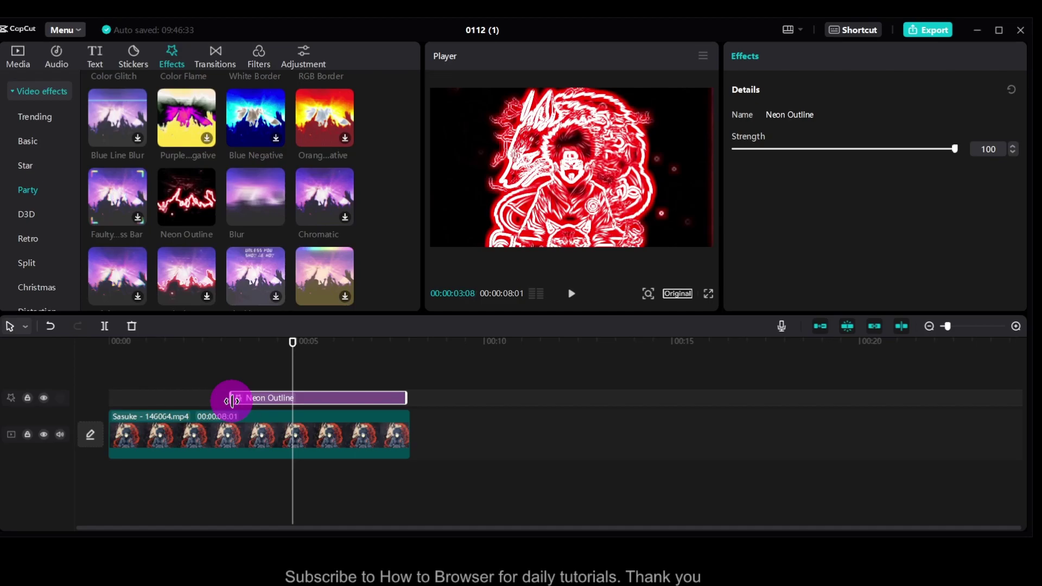
{"action": "left_click_drag", "start_coordinate": [232, 400], "coordinate": [88, 411]}
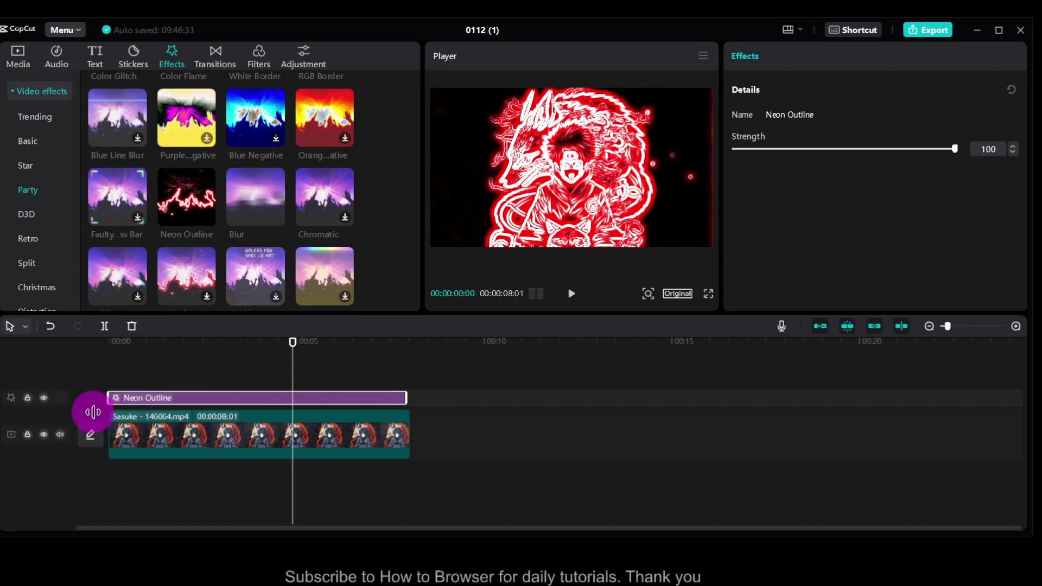
{"action": "mouse_move", "coordinate": [198, 223]}
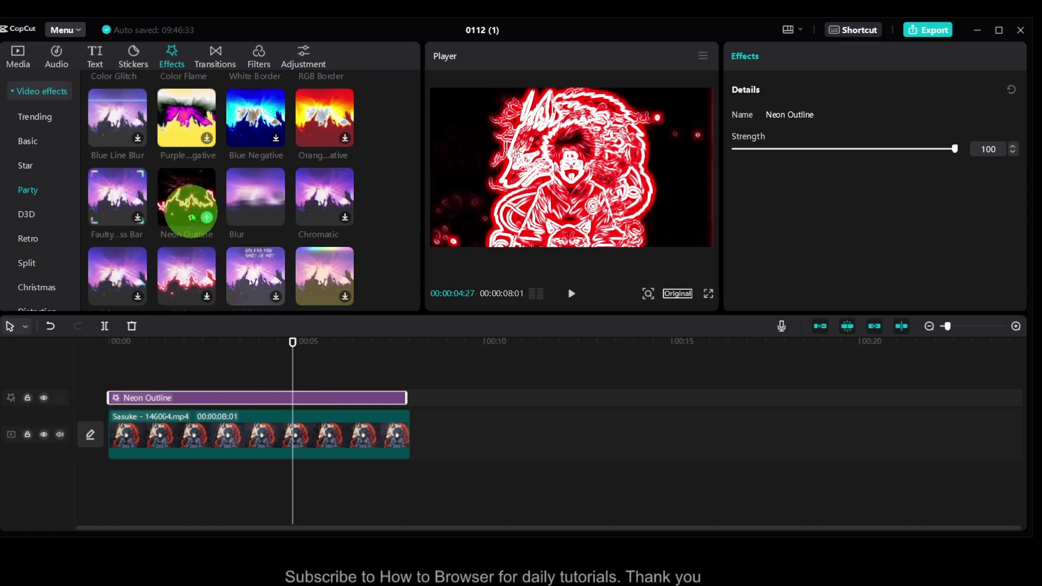
{"action": "left_click", "coordinate": [191, 220]}
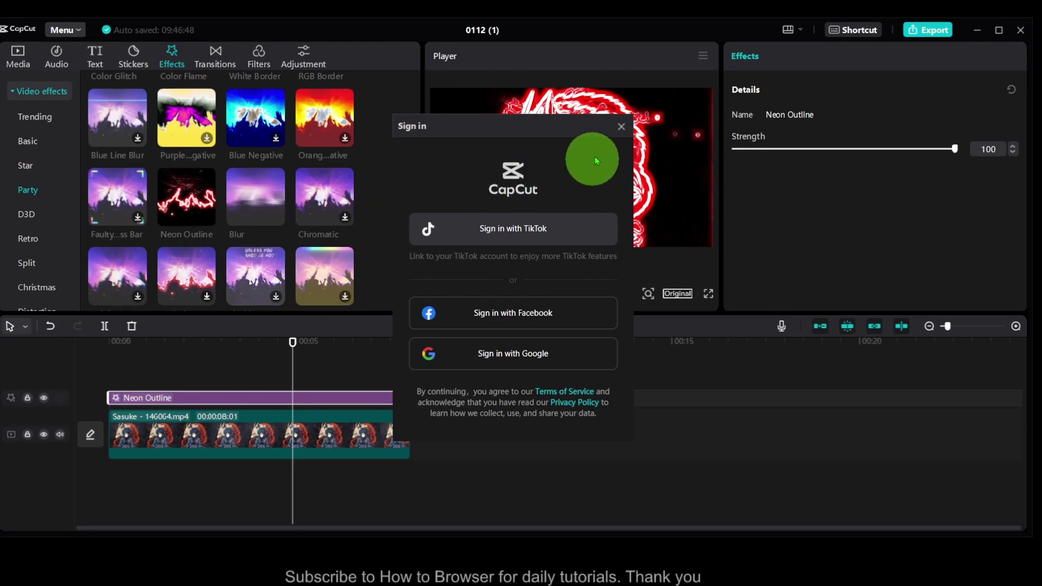
{"action": "left_click", "coordinate": [621, 125]}
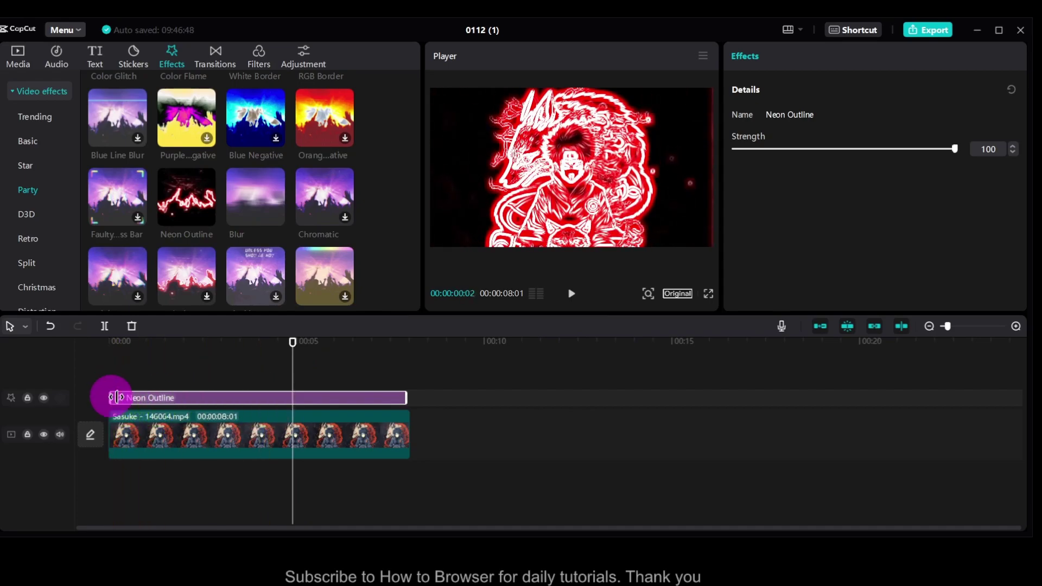
Trim Neon Outline's start to 00:00:03:28 so it covers only the clip's later part.
{"action": "left_click_drag", "start_coordinate": [109, 399], "coordinate": [337, 396]}
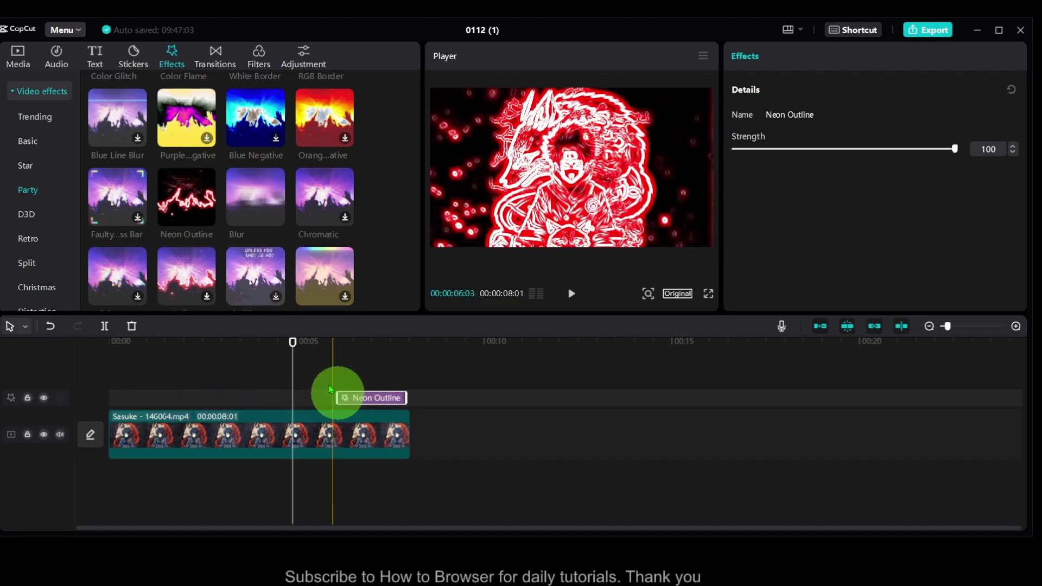
{"action": "left_click", "coordinate": [292, 352]}
{"action": "left_click_drag", "start_coordinate": [293, 352], "coordinate": [377, 342]}
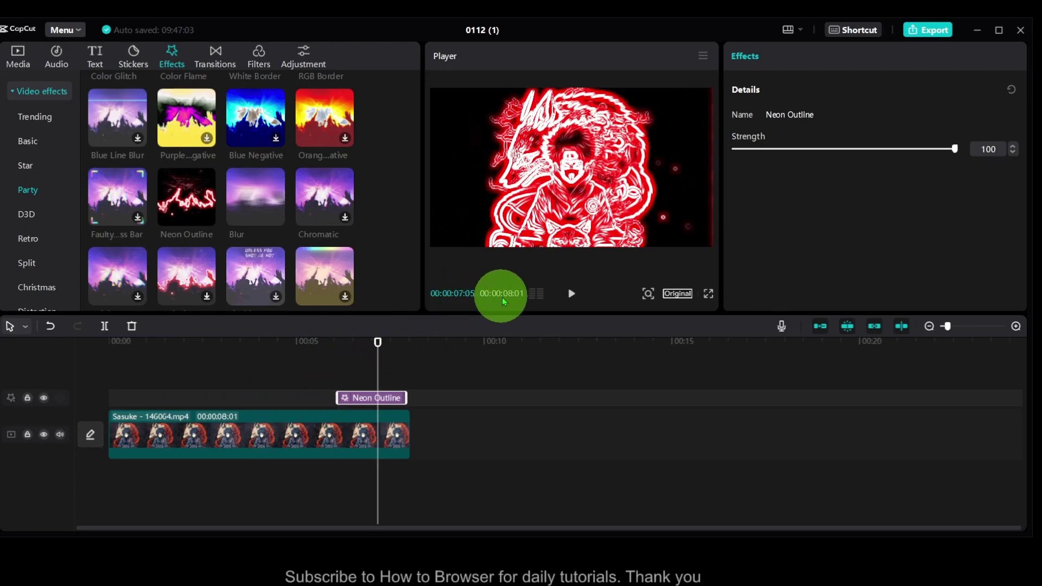
{"action": "left_click_drag", "start_coordinate": [378, 343], "coordinate": [255, 354]}
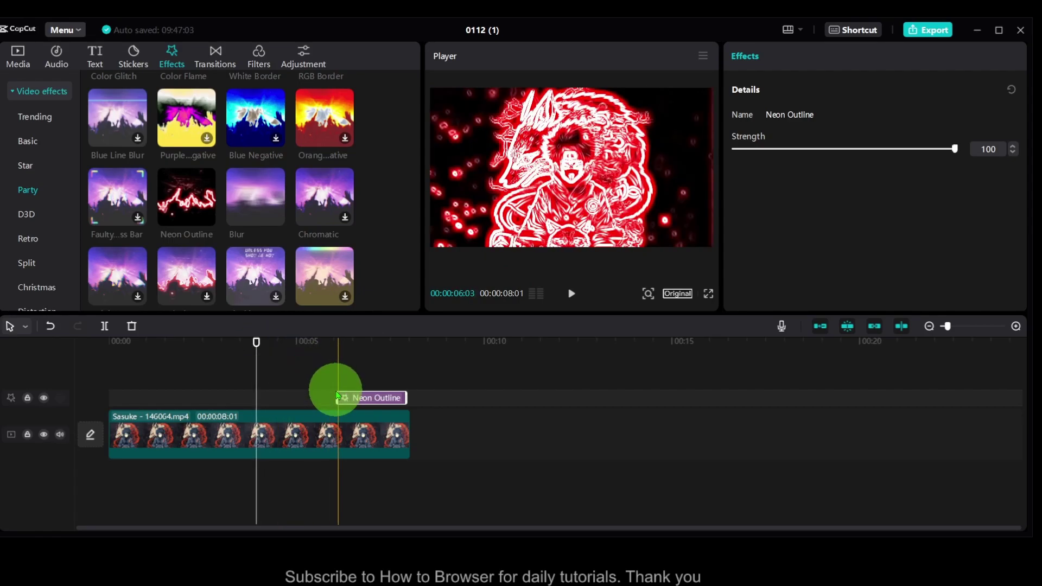
{"action": "left_click_drag", "start_coordinate": [338, 397], "coordinate": [256, 397]}
{"action": "left_click", "coordinate": [454, 305]}
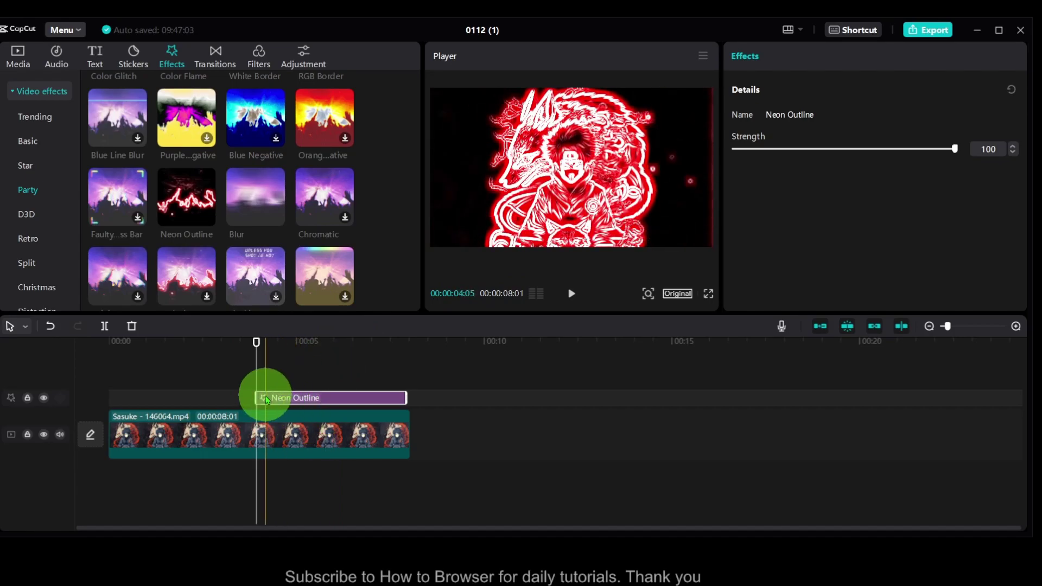
Switch to Split mode and cut the Sasuke clip at 00:00:03:28.
{"action": "left_click", "coordinate": [21, 327]}
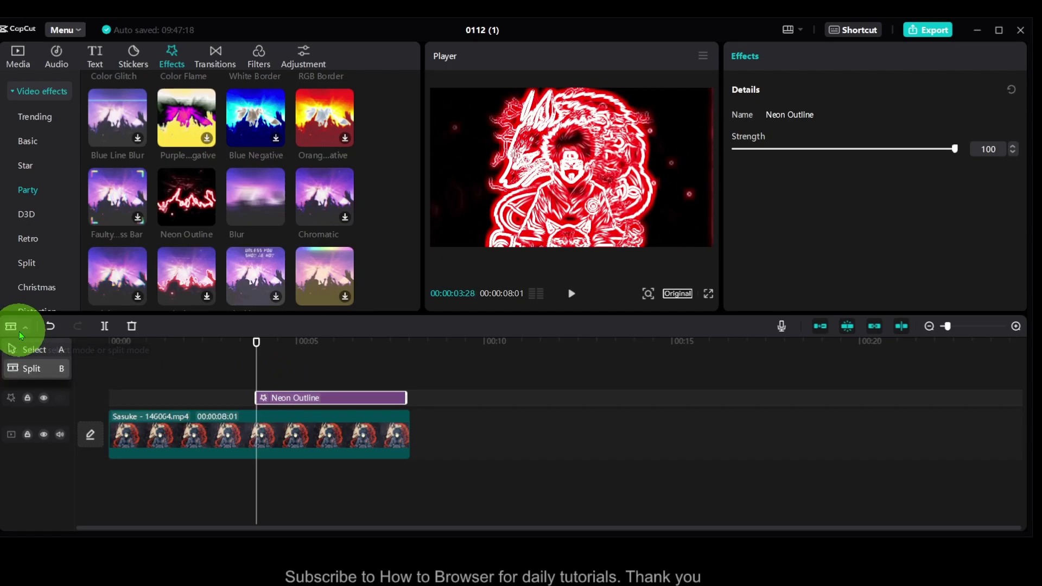
{"action": "left_click", "coordinate": [52, 383]}
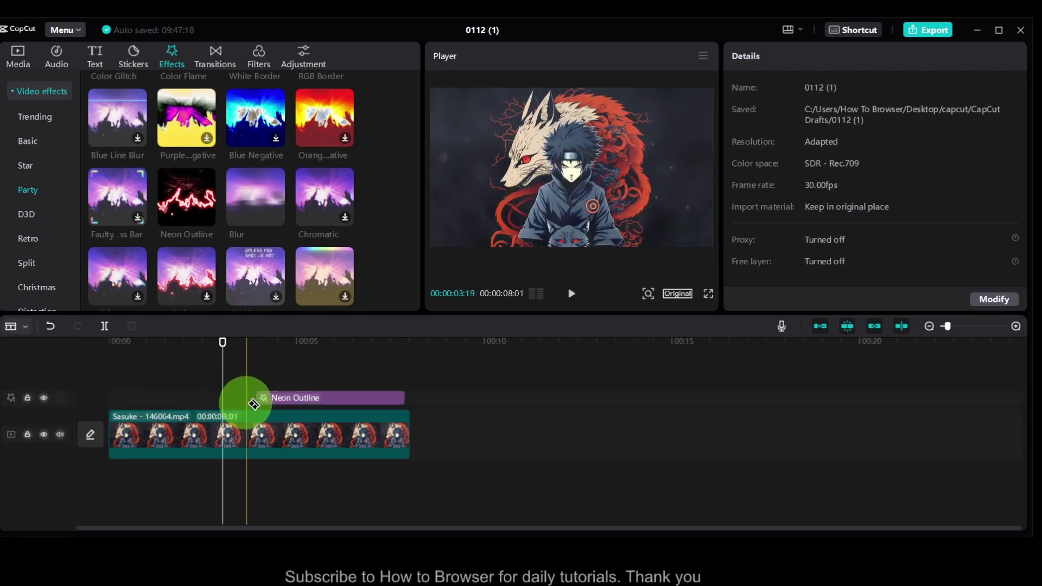
{"action": "left_click", "coordinate": [258, 417]}
{"action": "left_click", "coordinate": [303, 426]}
{"action": "left_click", "coordinate": [342, 428]}
{"action": "left_click", "coordinate": [369, 426]}
{"action": "left_click", "coordinate": [323, 433]}
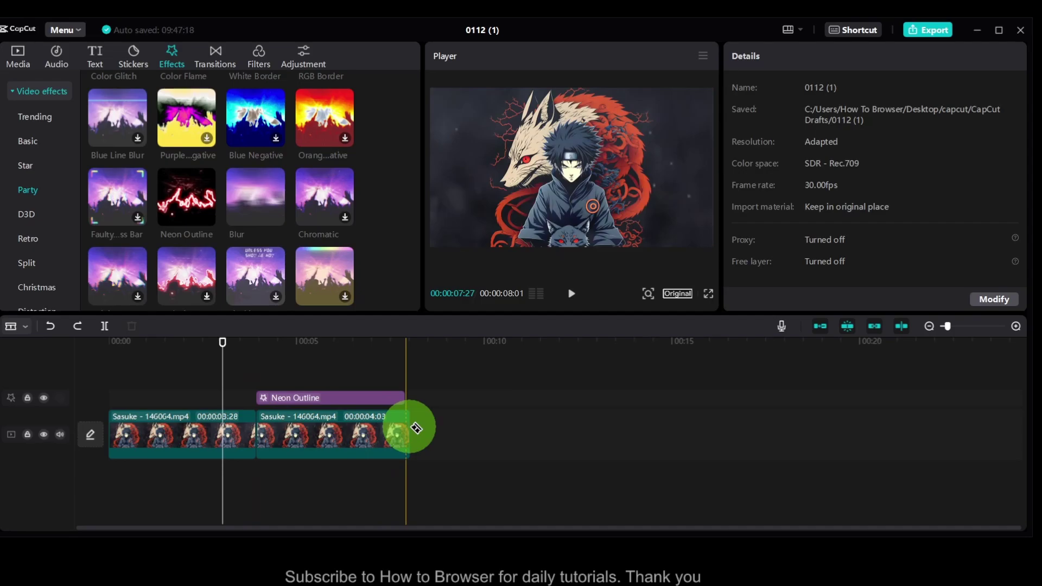
{"action": "left_click", "coordinate": [11, 326]}
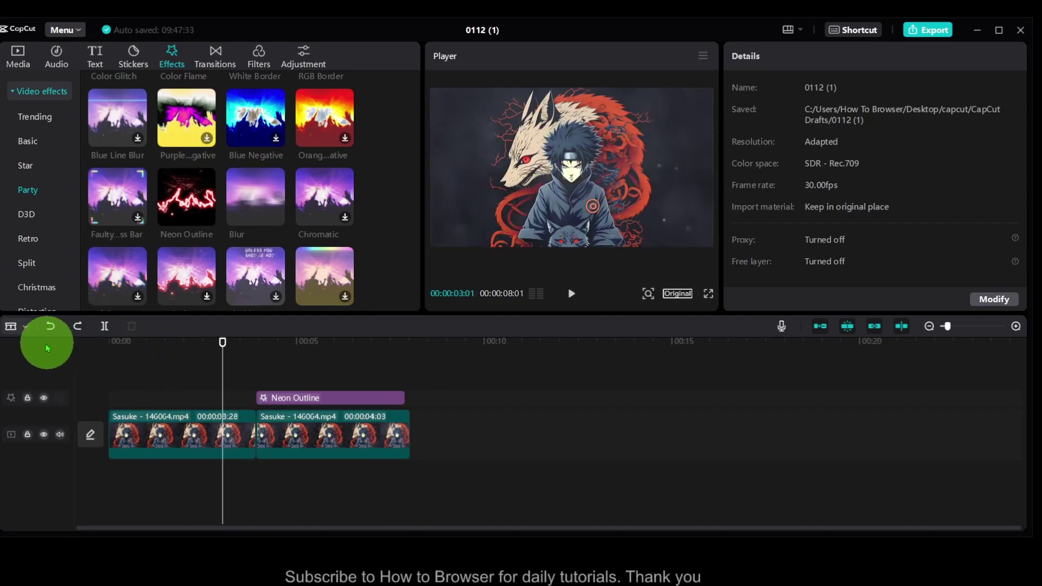
Back in Select mode, extend Neon Outline's right edge to the second video part's end.
{"action": "left_click", "coordinate": [47, 344]}
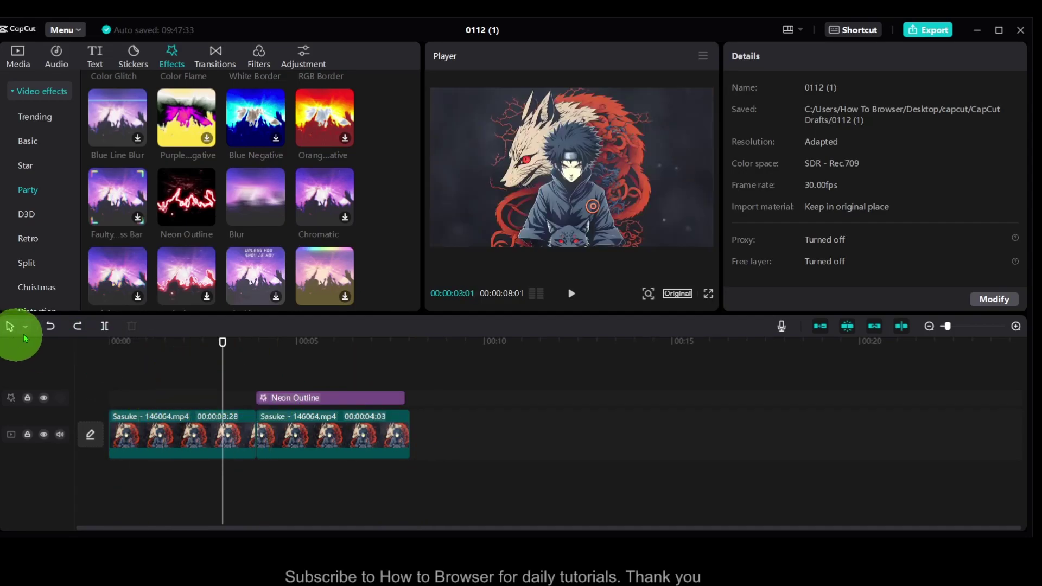
{"action": "left_click", "coordinate": [388, 398]}
{"action": "left_click_drag", "start_coordinate": [404, 397], "coordinate": [411, 400]}
{"action": "left_click", "coordinate": [333, 423], "text": "ctrl"}
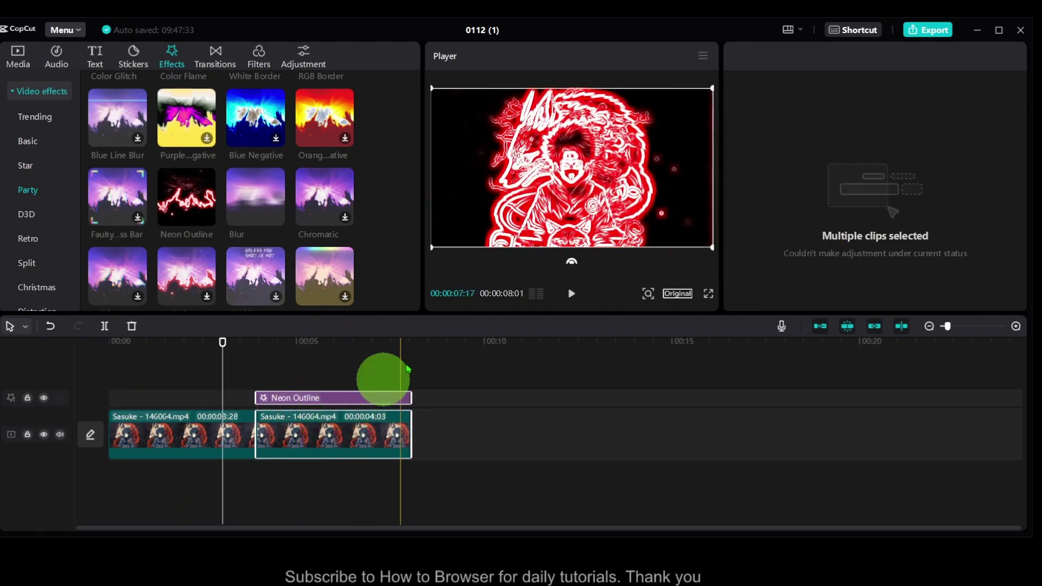
{"action": "left_click", "coordinate": [353, 400]}
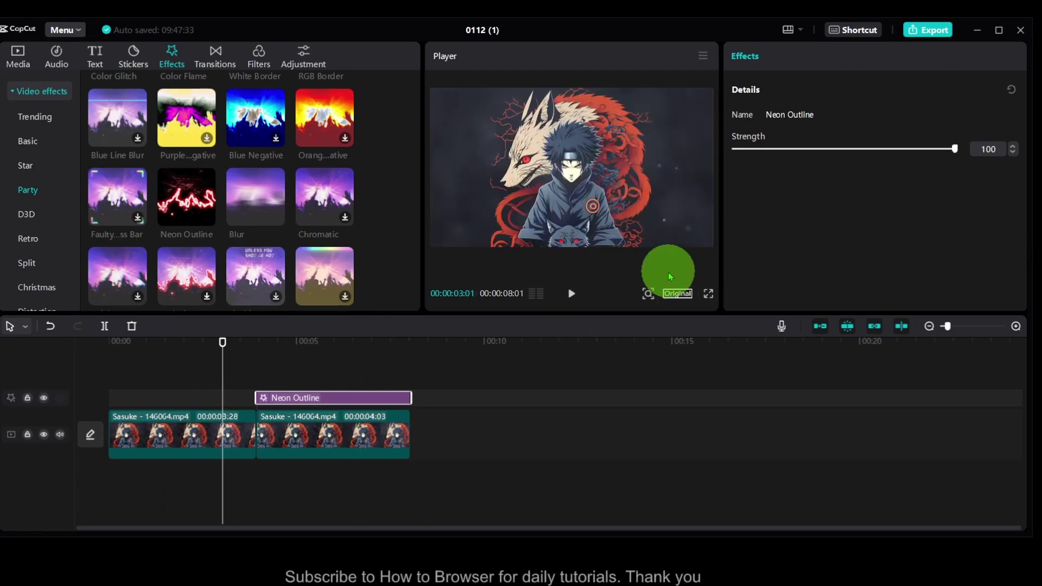
Lower the Neon Outline Strength from 100 to 16.
{"action": "left_click", "coordinate": [340, 342]}
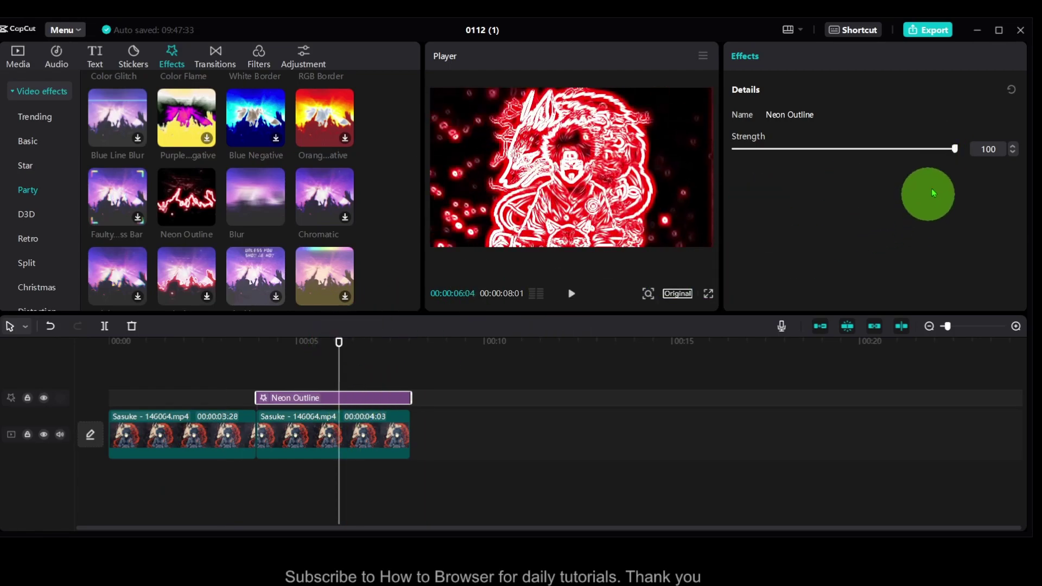
{"action": "left_click_drag", "start_coordinate": [956, 157], "coordinate": [770, 171]}
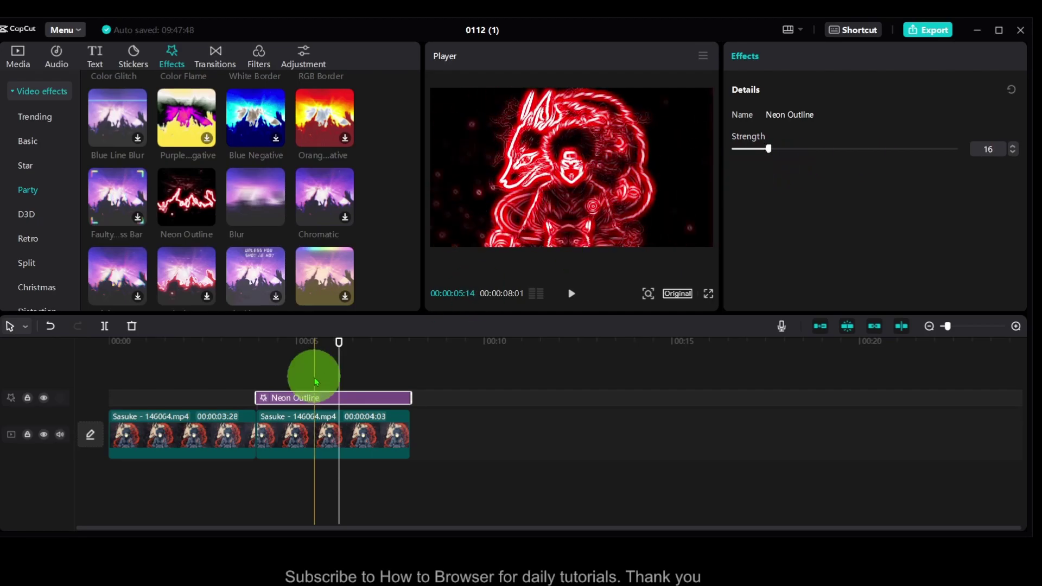
{"action": "left_click_drag", "start_coordinate": [339, 353], "coordinate": [315, 354]}
Place the Lightning effect on a track above Neon Outline, stretched to the clip end.
{"action": "scroll", "coordinate": [328, 274], "scroll_direction": "down", "scroll_amount": 1}
{"action": "scroll", "coordinate": [328, 274], "scroll_direction": "down", "scroll_amount": 3}
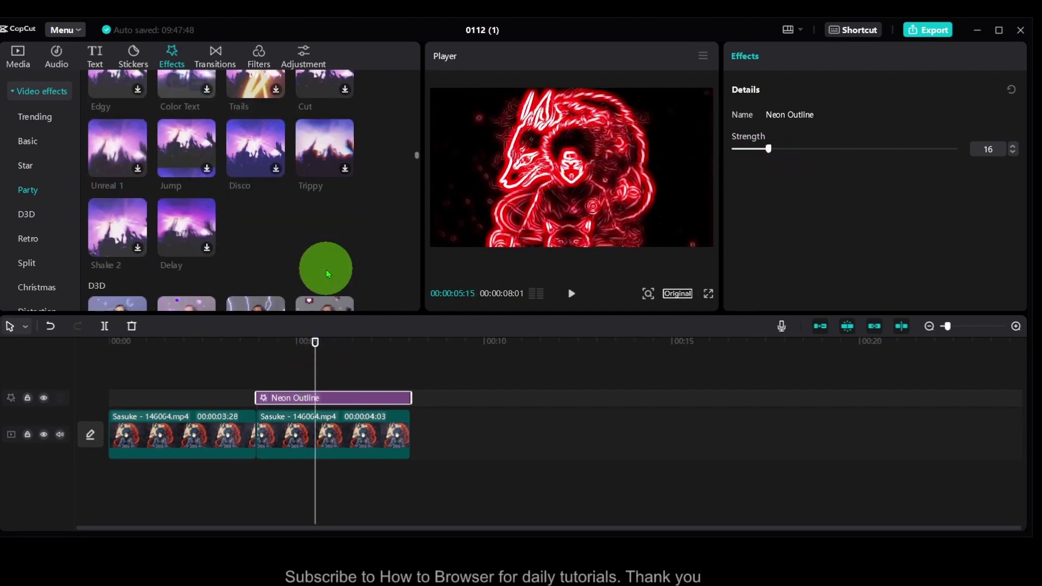
{"action": "scroll", "coordinate": [328, 274], "scroll_direction": "down", "scroll_amount": 2}
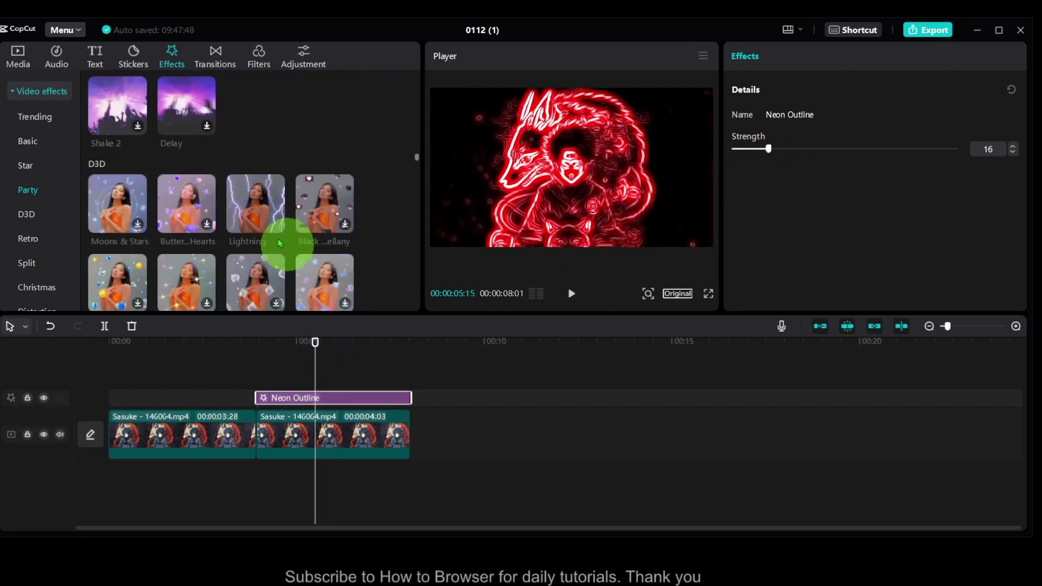
{"action": "left_click", "coordinate": [254, 214]}
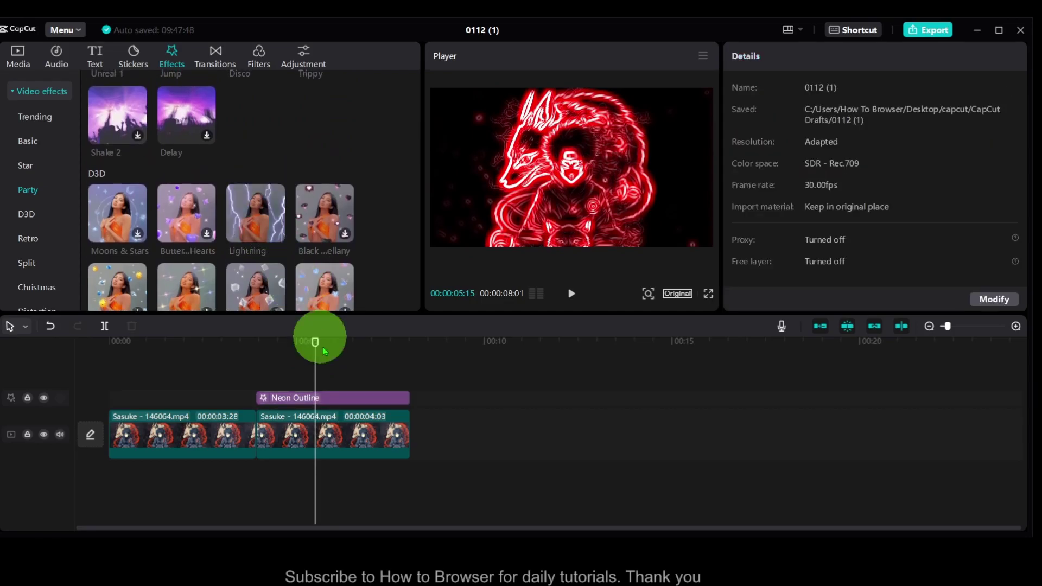
{"action": "left_click_drag", "start_coordinate": [258, 214], "coordinate": [256, 383]}
{"action": "left_click_drag", "start_coordinate": [362, 384], "coordinate": [411, 384]}
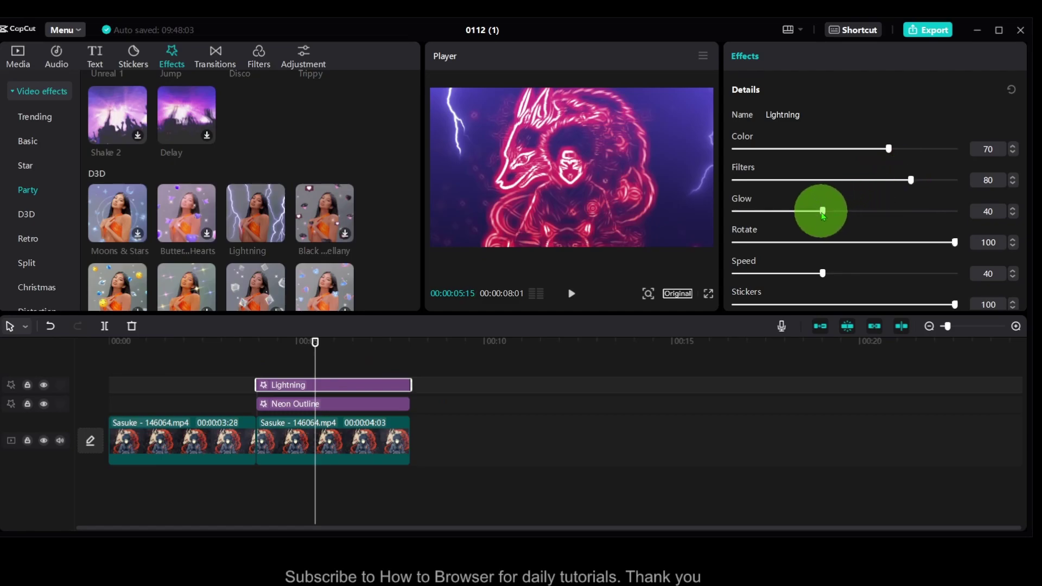
Raise the Lightning Glow from 40 to 100, previewing the second part.
{"action": "left_click_drag", "start_coordinate": [822, 212], "coordinate": [921, 211]}
{"action": "left_click", "coordinate": [336, 343]}
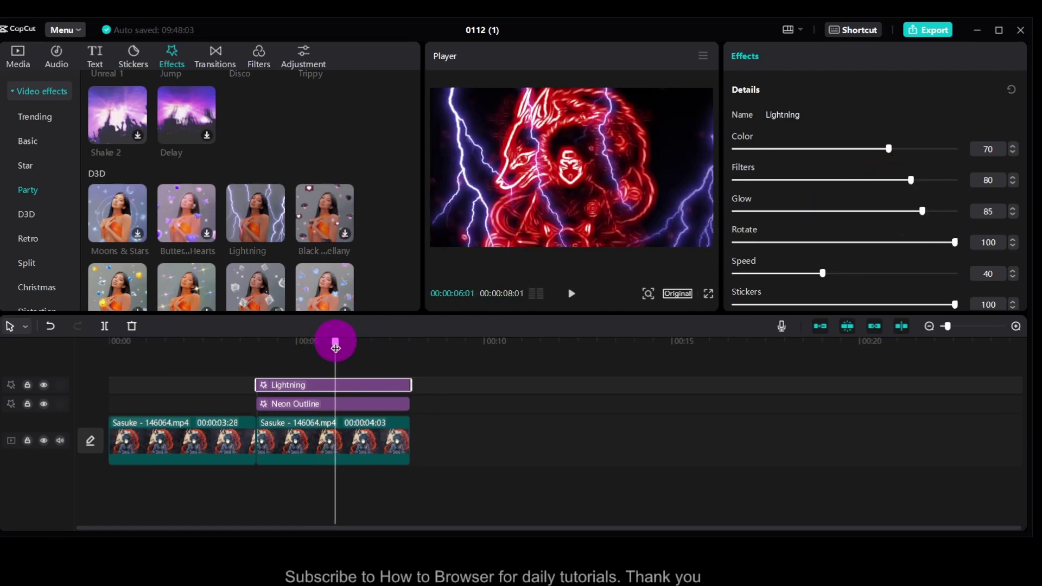
{"action": "mouse_move", "coordinate": [335, 347]}
{"action": "left_mouse_down"}
{"action": "mouse_move", "coordinate": [368, 344]}
{"action": "mouse_move", "coordinate": [351, 344]}
{"action": "left_mouse_up"}
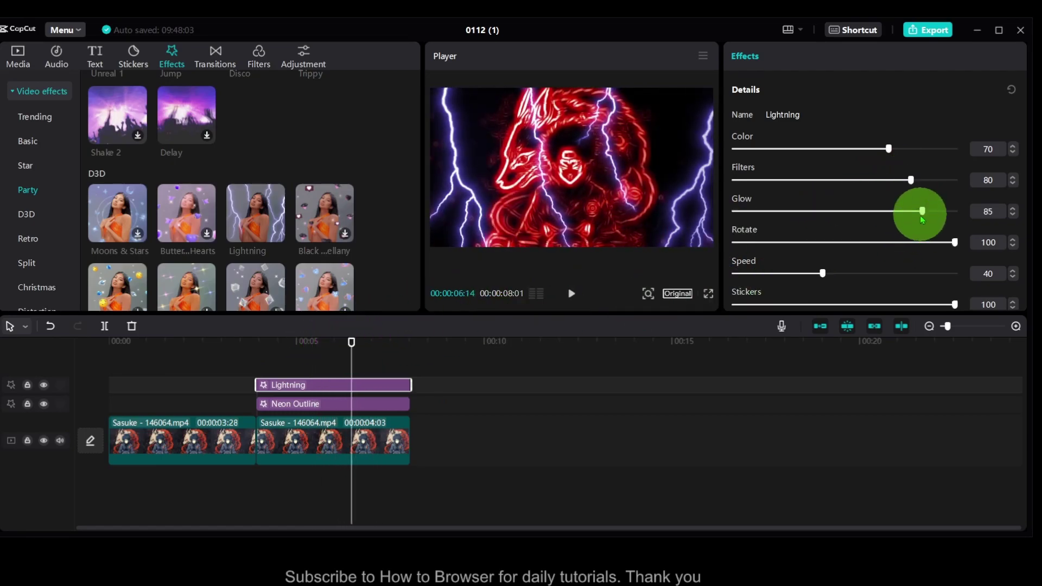
{"action": "left_click_drag", "start_coordinate": [921, 216], "coordinate": [960, 212]}
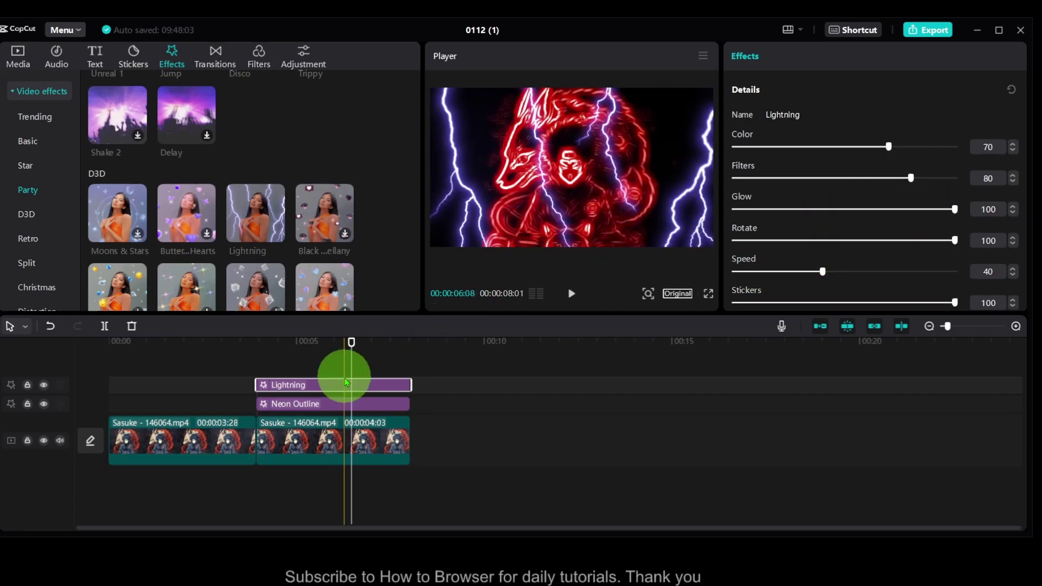
Select Neon Outline and adjust its Strength from 16 to 21.
{"action": "left_click", "coordinate": [326, 402]}
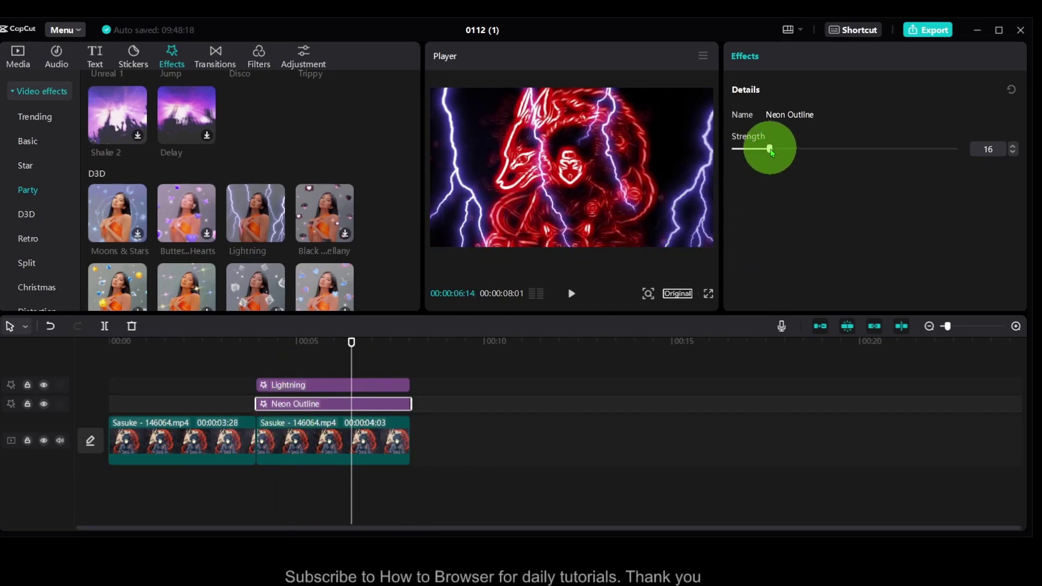
{"action": "mouse_move", "coordinate": [770, 150]}
{"action": "left_mouse_down"}
{"action": "mouse_move", "coordinate": [890, 142]}
{"action": "mouse_move", "coordinate": [763, 151]}
{"action": "left_mouse_up"}
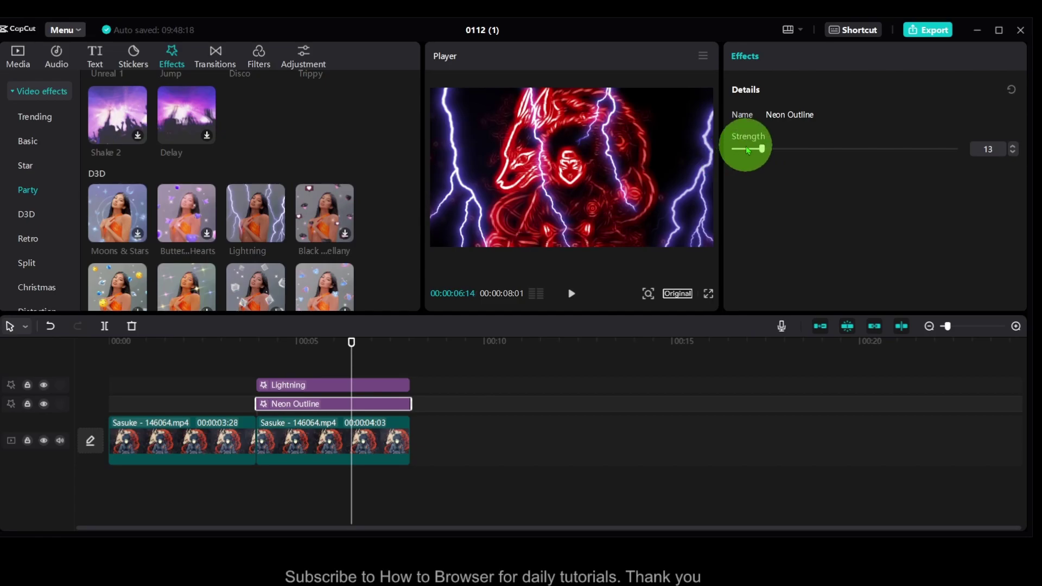
{"action": "left_click_drag", "start_coordinate": [762, 149], "coordinate": [782, 168]}
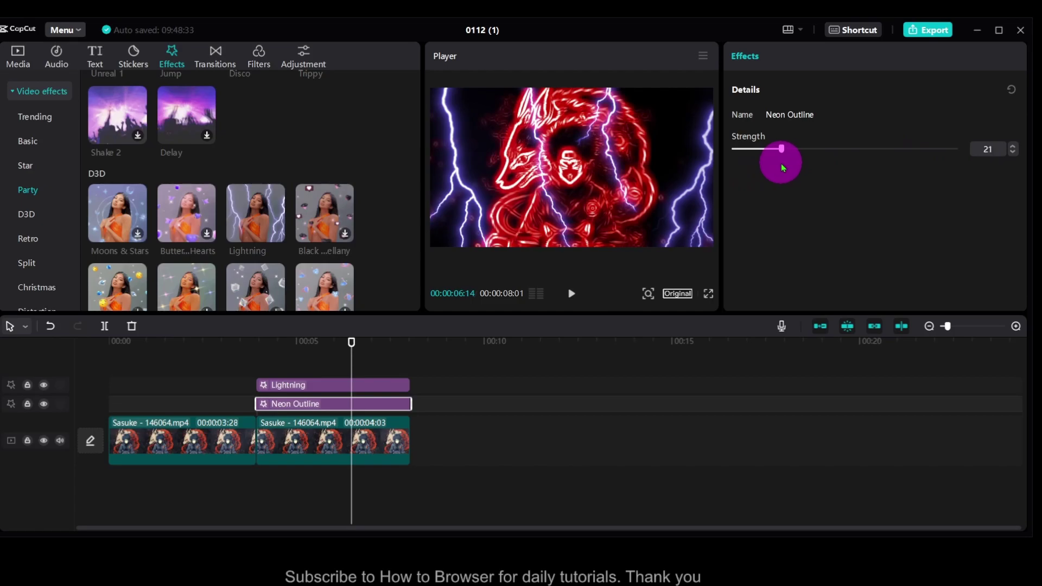
{"action": "left_click_drag", "start_coordinate": [350, 344], "coordinate": [206, 359]}
{"action": "scroll", "coordinate": [218, 227], "scroll_direction": "down", "scroll_amount": 5}
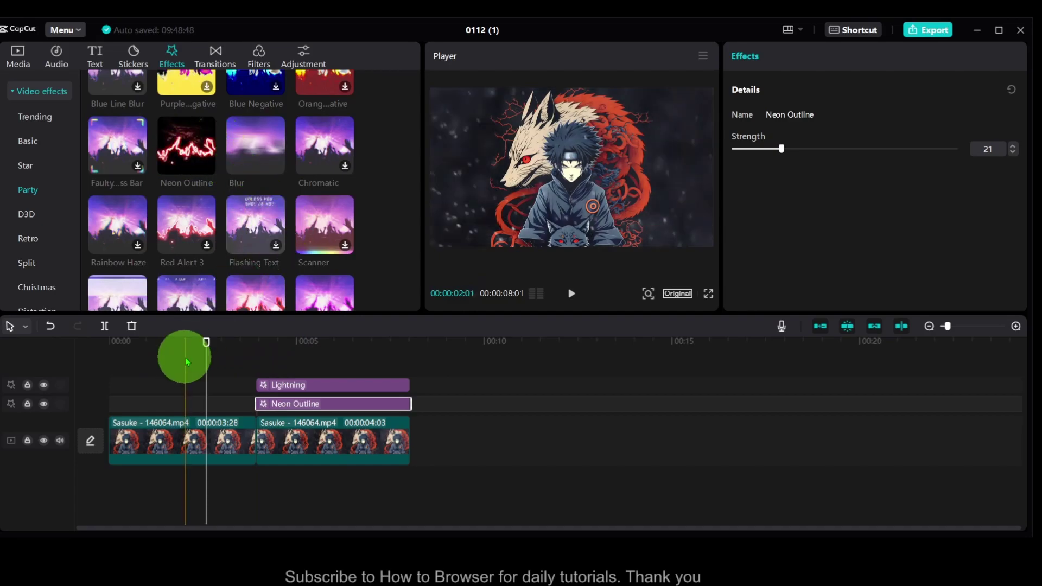
{"action": "left_click_drag", "start_coordinate": [202, 345], "coordinate": [325, 383]}
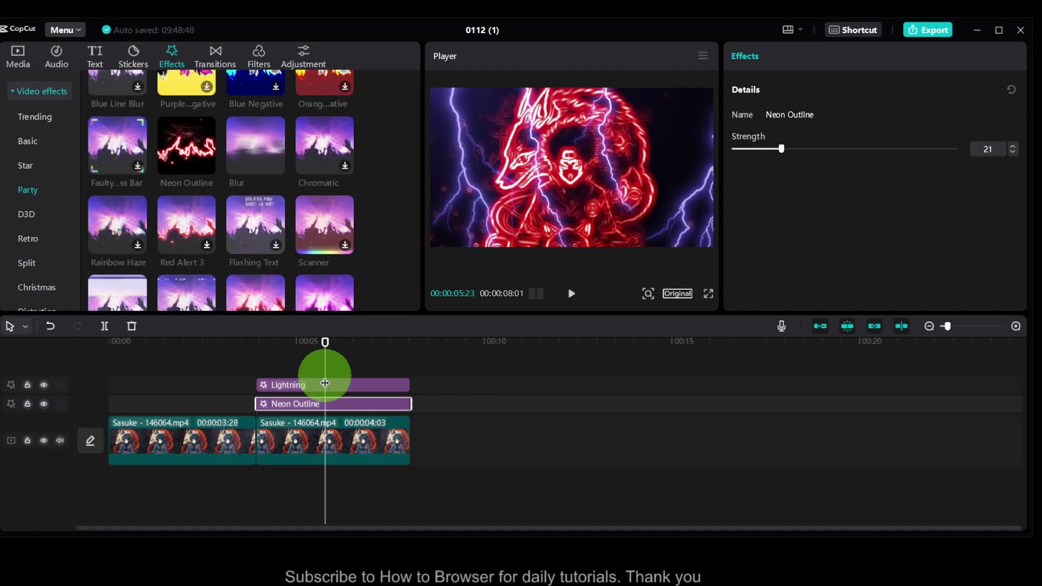
{"action": "left_click_drag", "start_coordinate": [325, 383], "coordinate": [367, 347]}
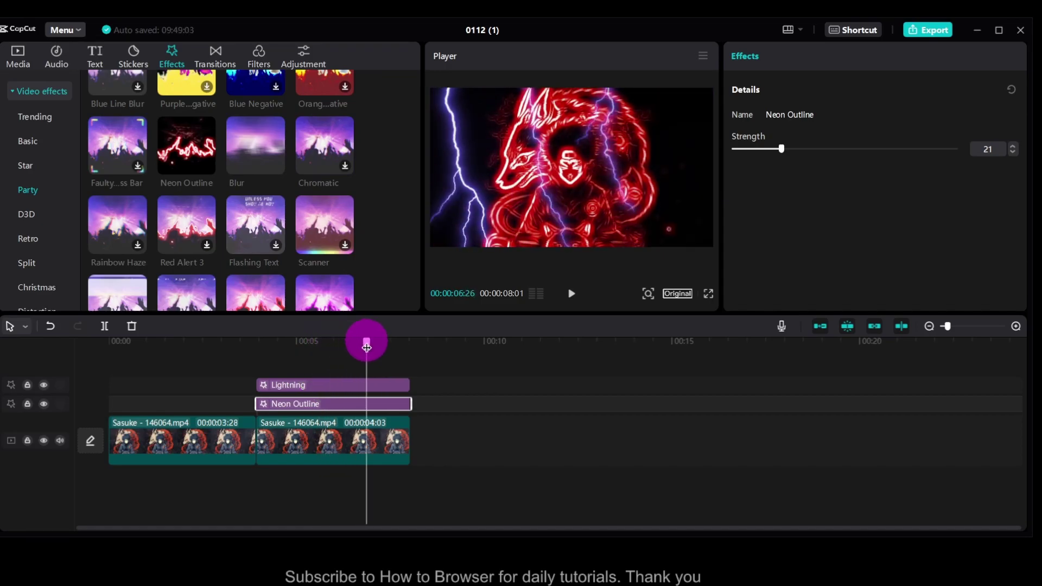